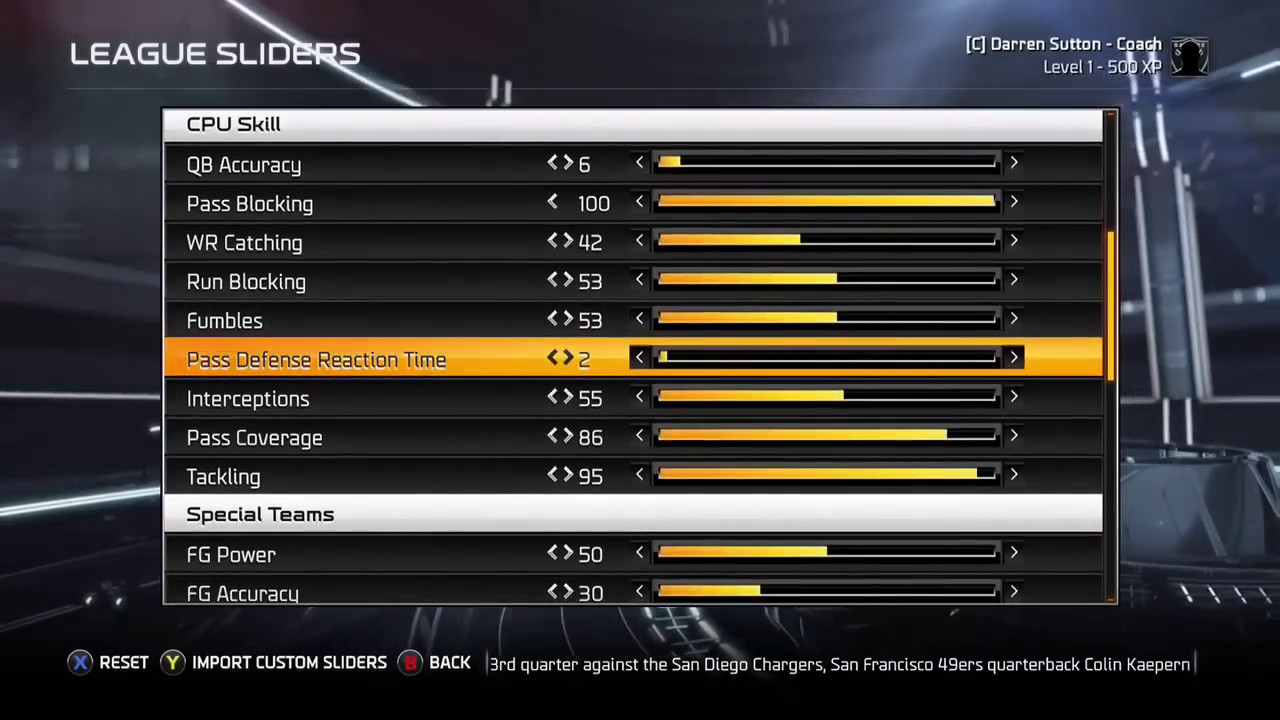
key(Down)
key(Down)
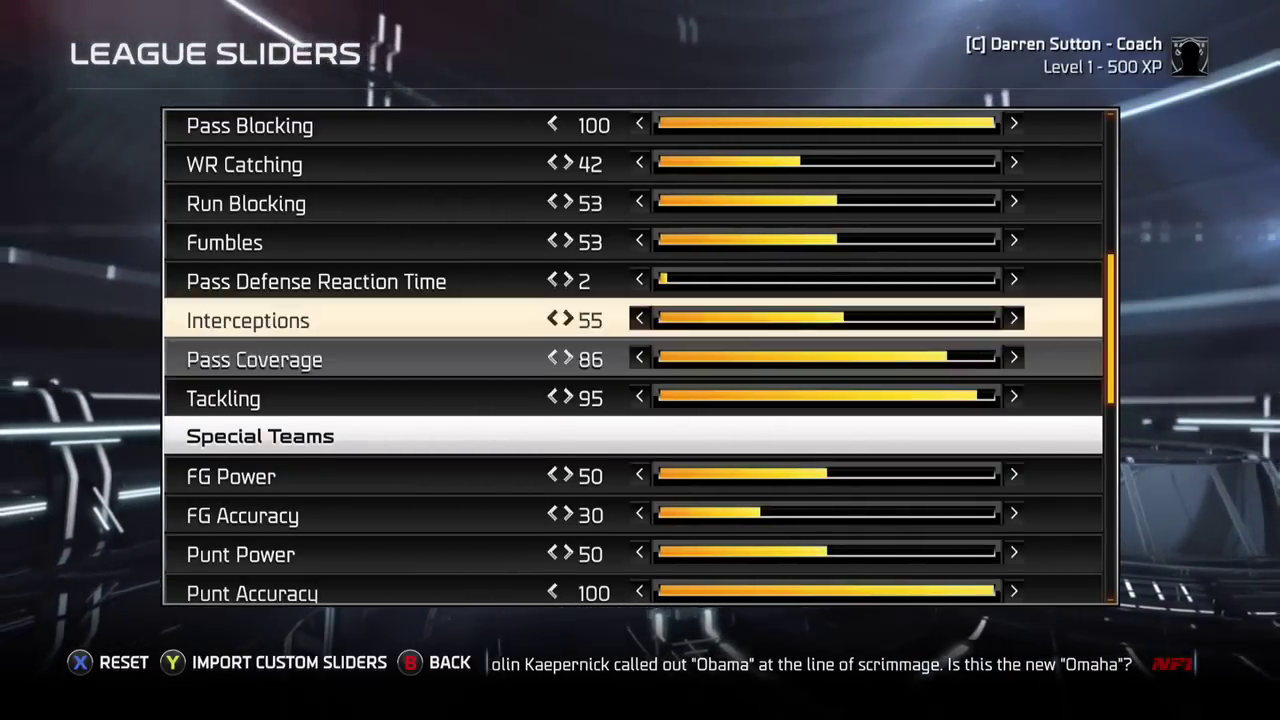
key(Up)
key(Up)
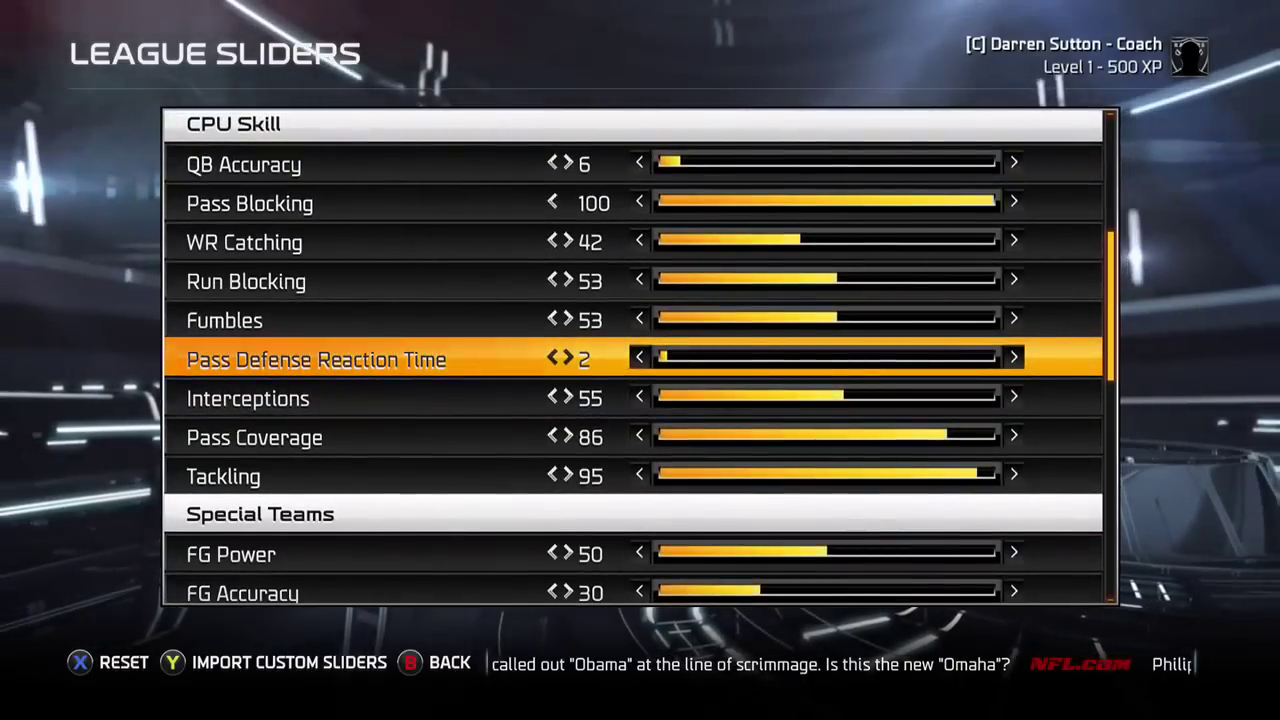
key(Down)
key(Down)
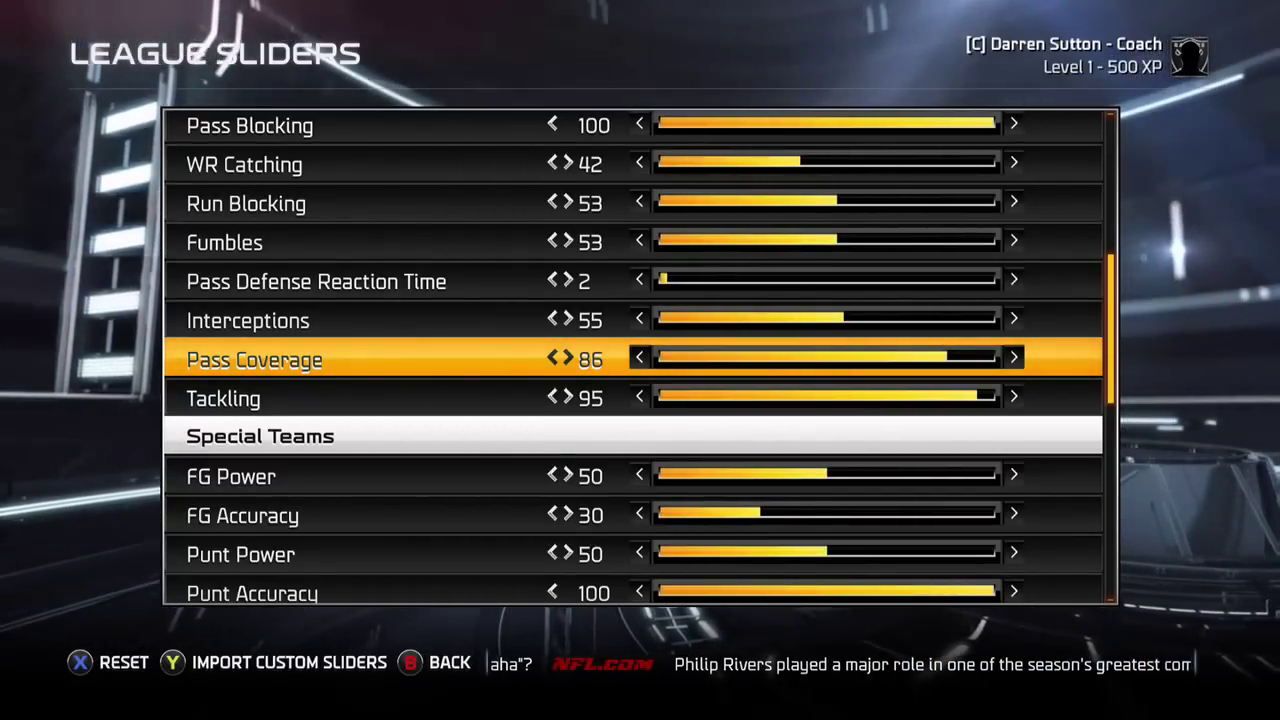
key(Up)
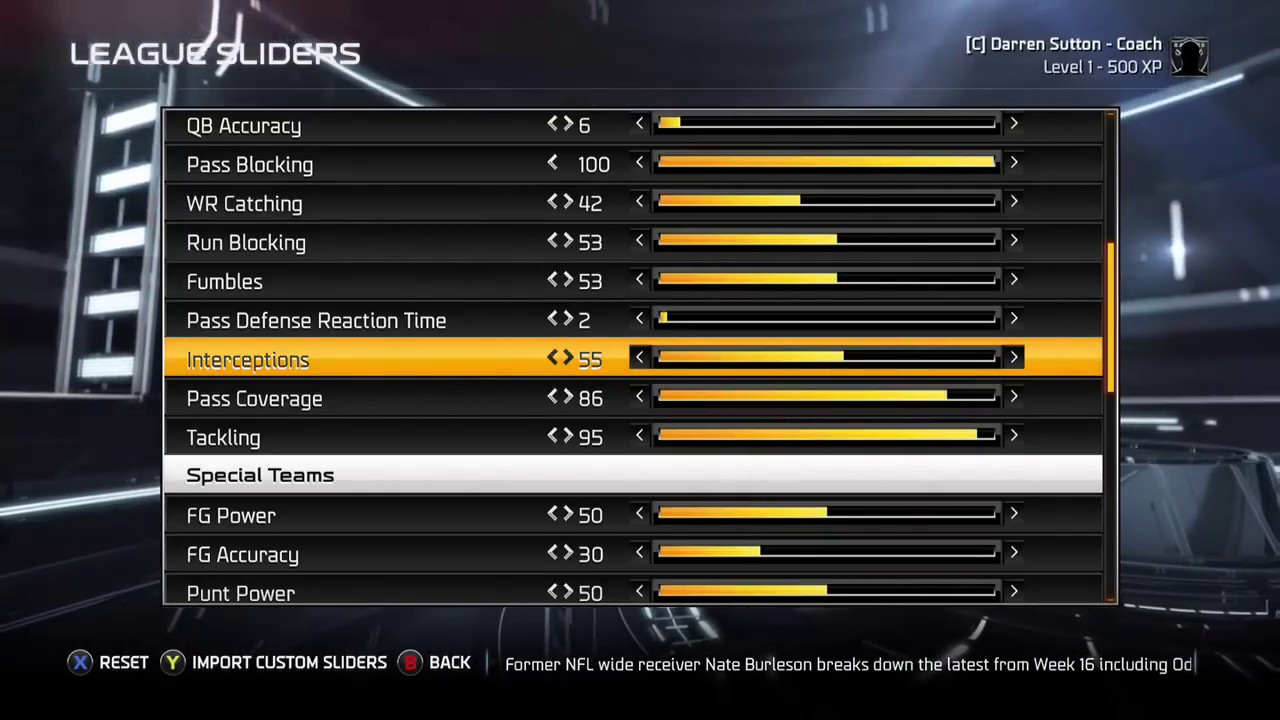
- Review the Special Teams sliders FG Power 50 and FG Accuracy 30, stopping on Punt Power 50
key(Down)
key(Down)
key(Down)
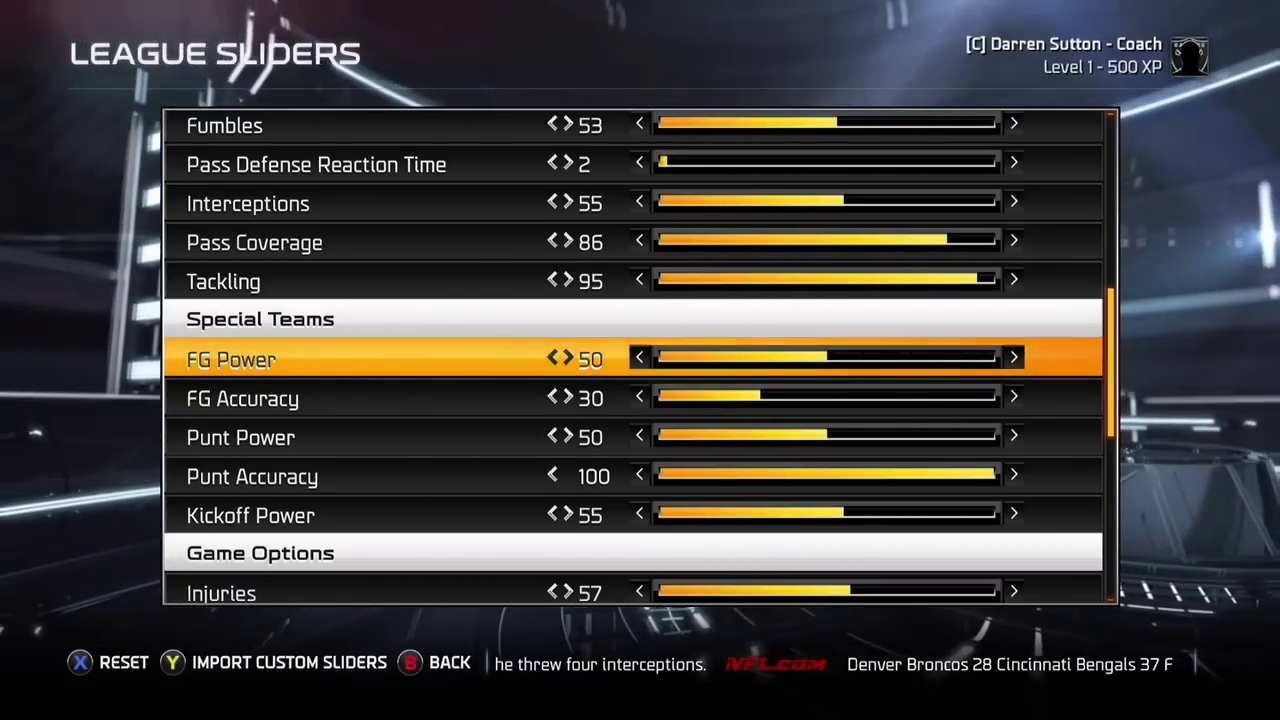
key(Down)
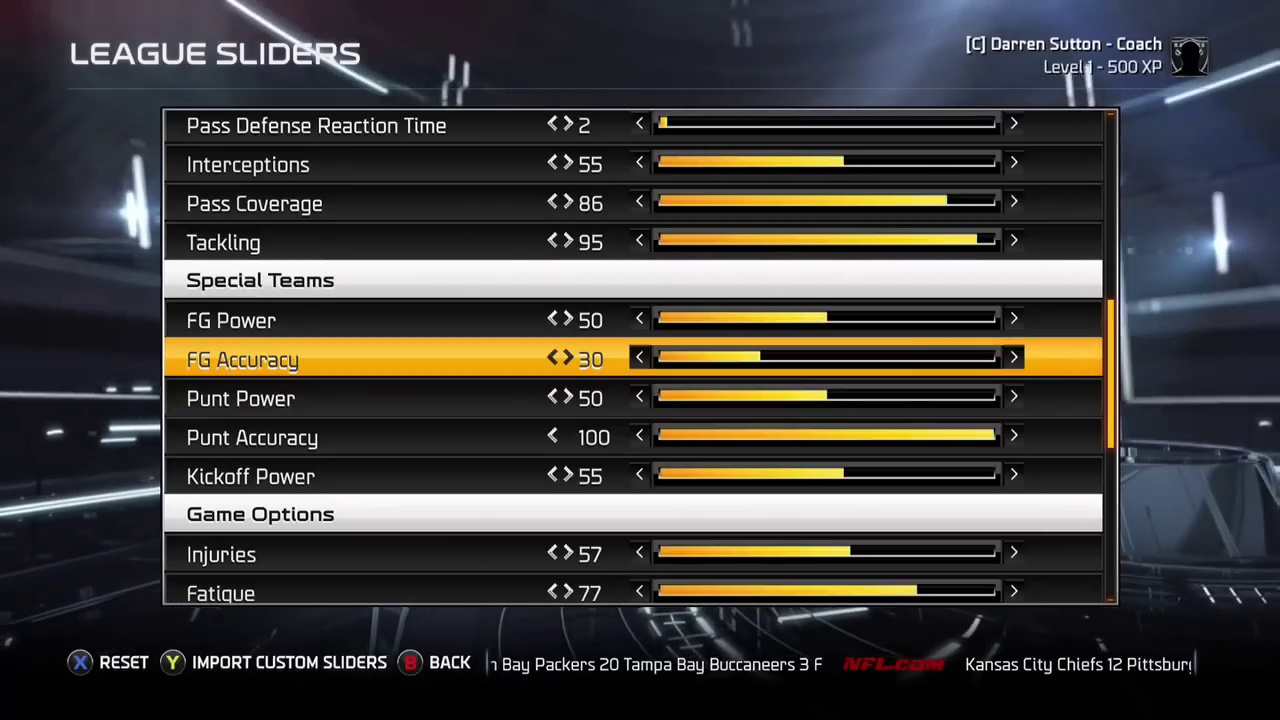
key(Down)
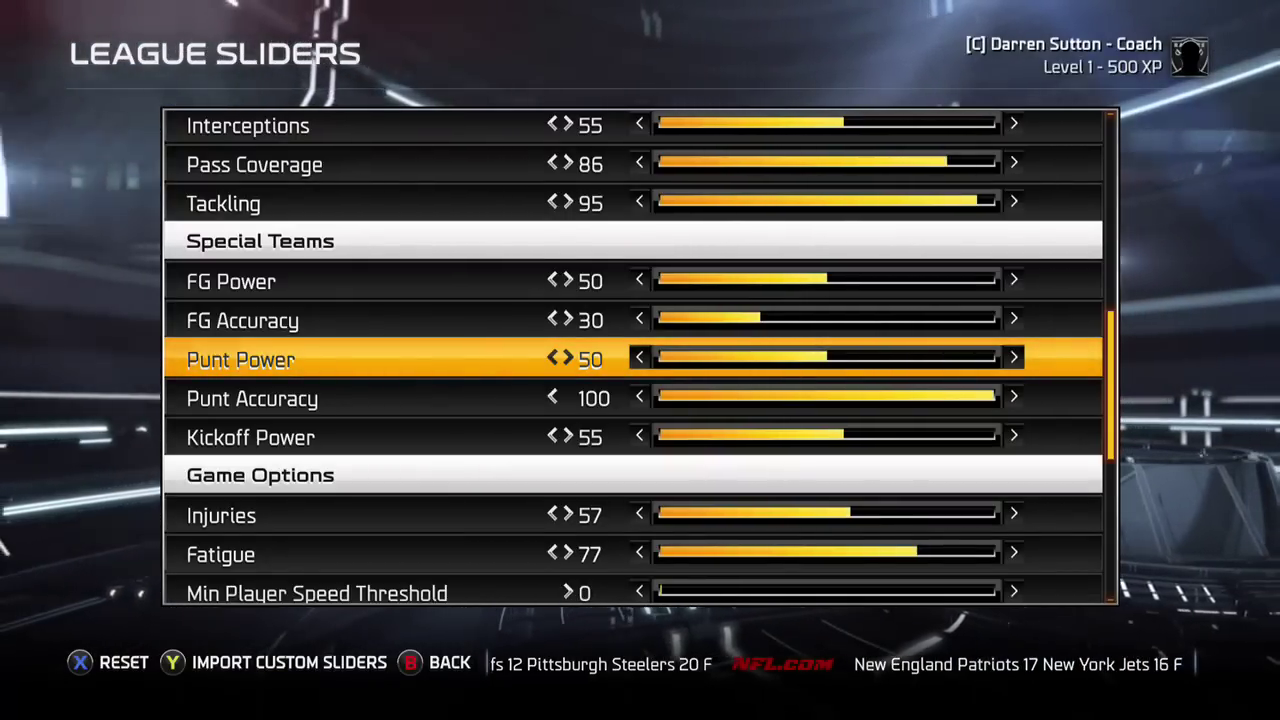
- Lower Punt Accuracy from 100 to 30, leaving Kickoff Power at 55
key(Down)
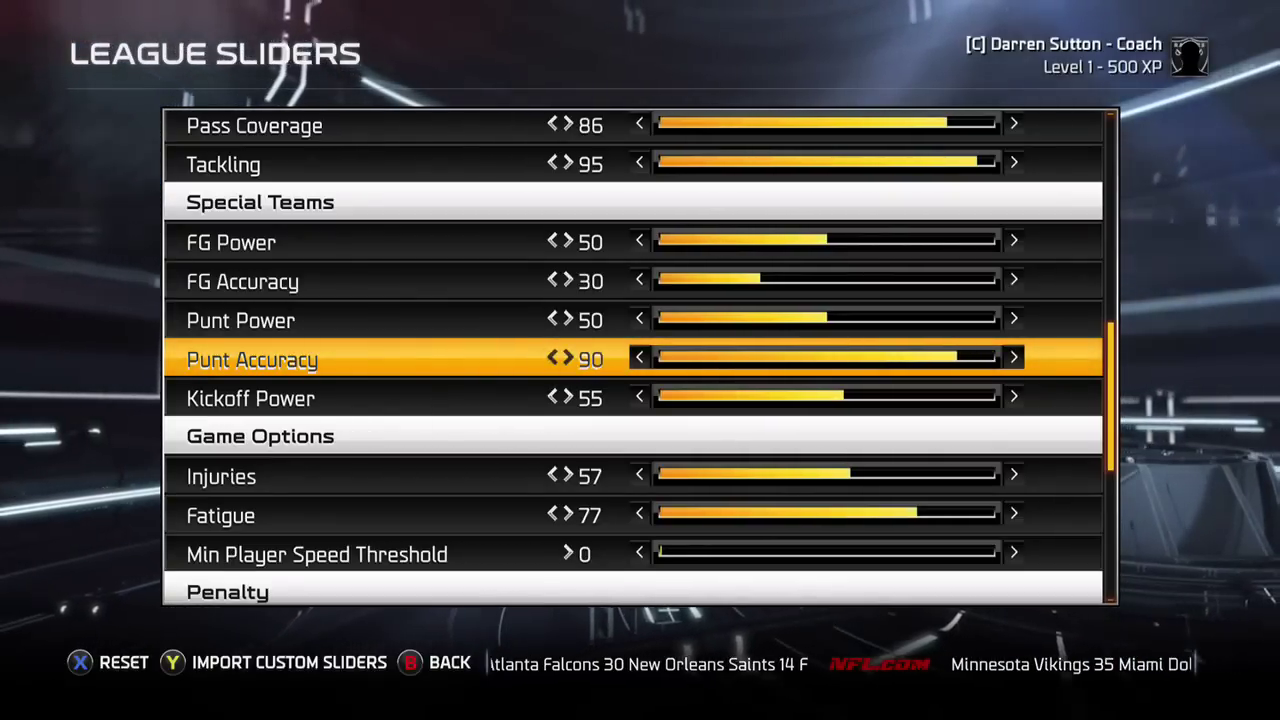
key(Left)
key(Left)
key(Left)
key(Left)
key(Left)
key(Left)
key(Left)
key(Left)
key(Left)
key(Left)
key(Left)
key(Left)
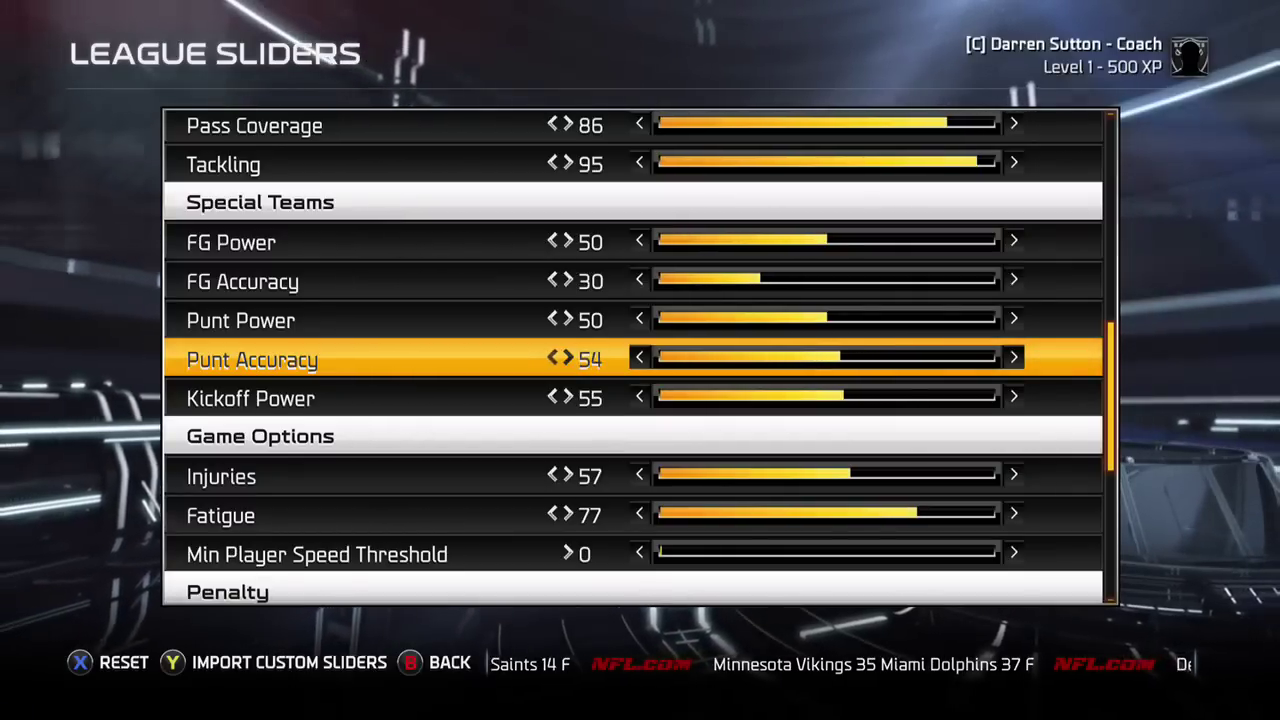
key(Left)
key(Left)
key(Left)
key(Left)
key(Left)
key(Left)
key(Left)
key(Left)
key(Left)
key(Left)
key(Left)
key(Left)
key(Left)
key(Left)
key(Left)
key(Left)
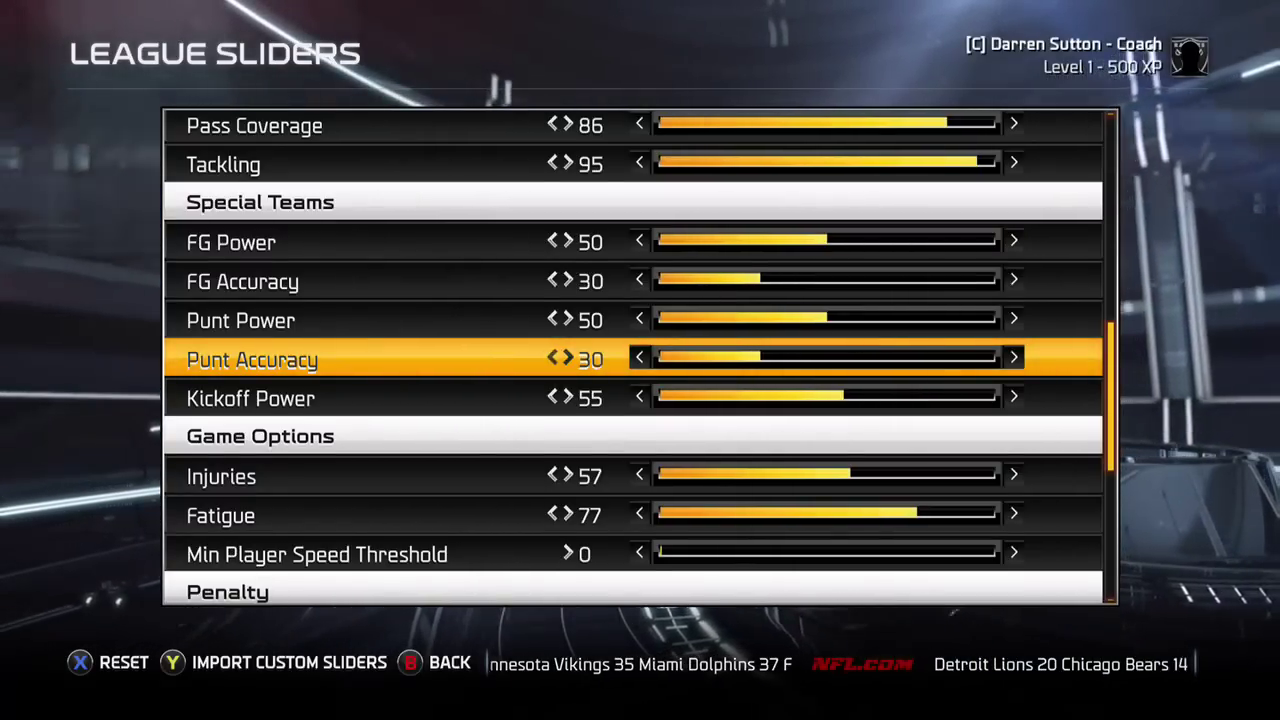
key(Down)
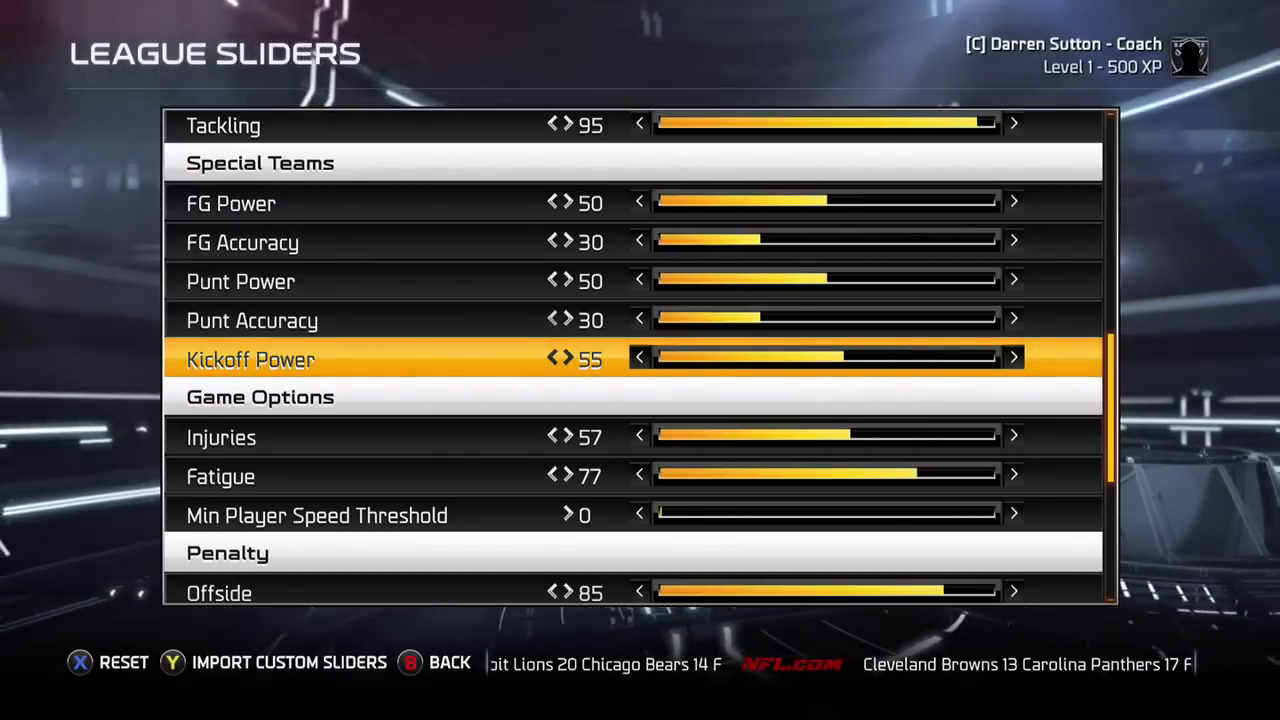
key(Up)
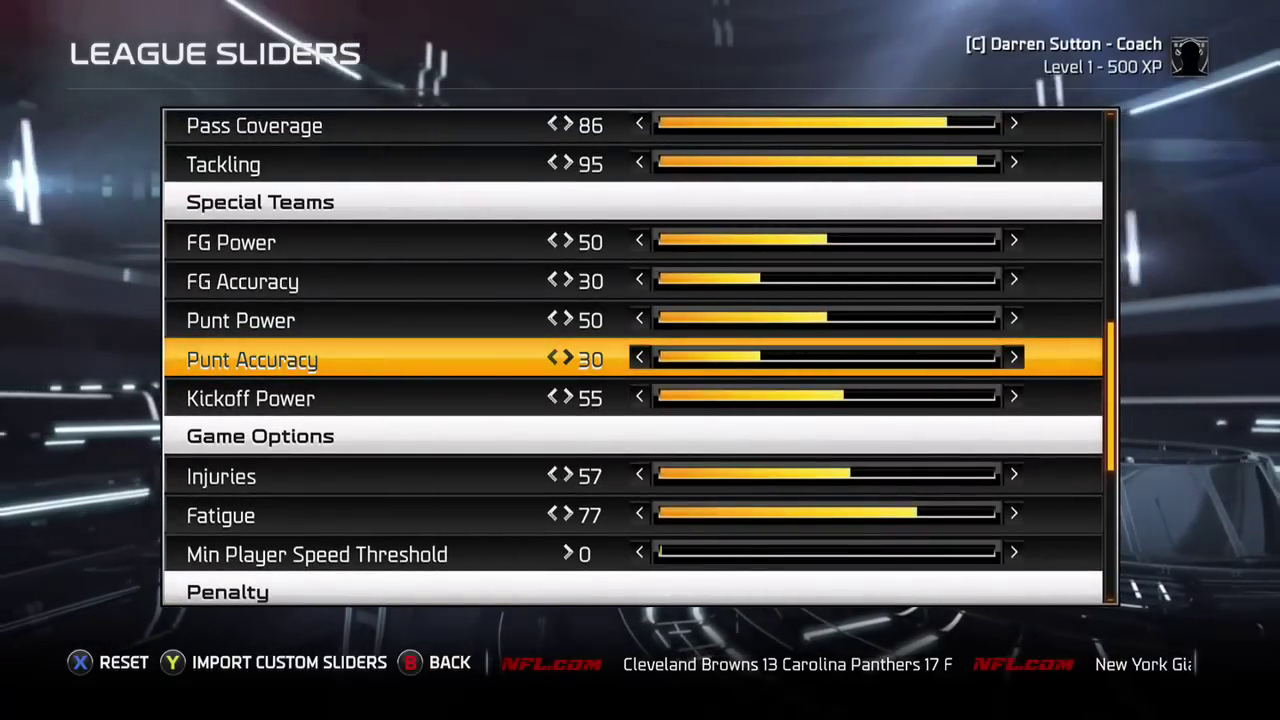
key(Down)
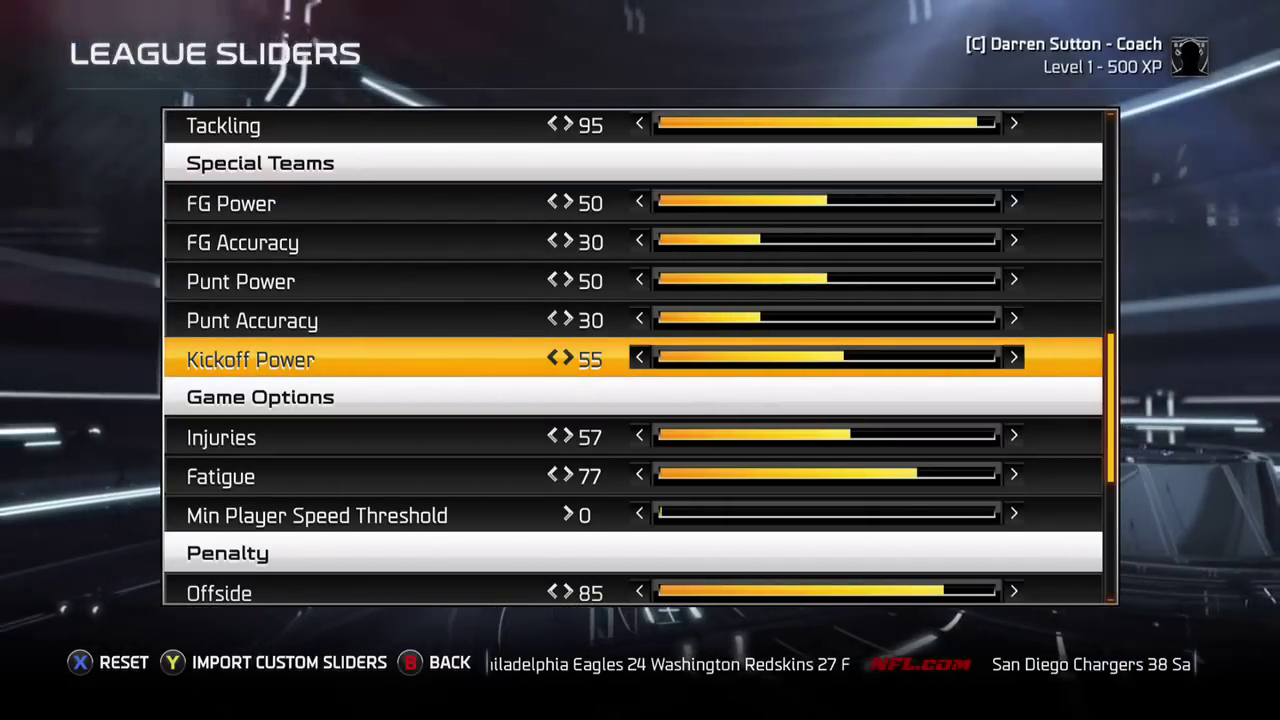
key(Down)
key(Up)
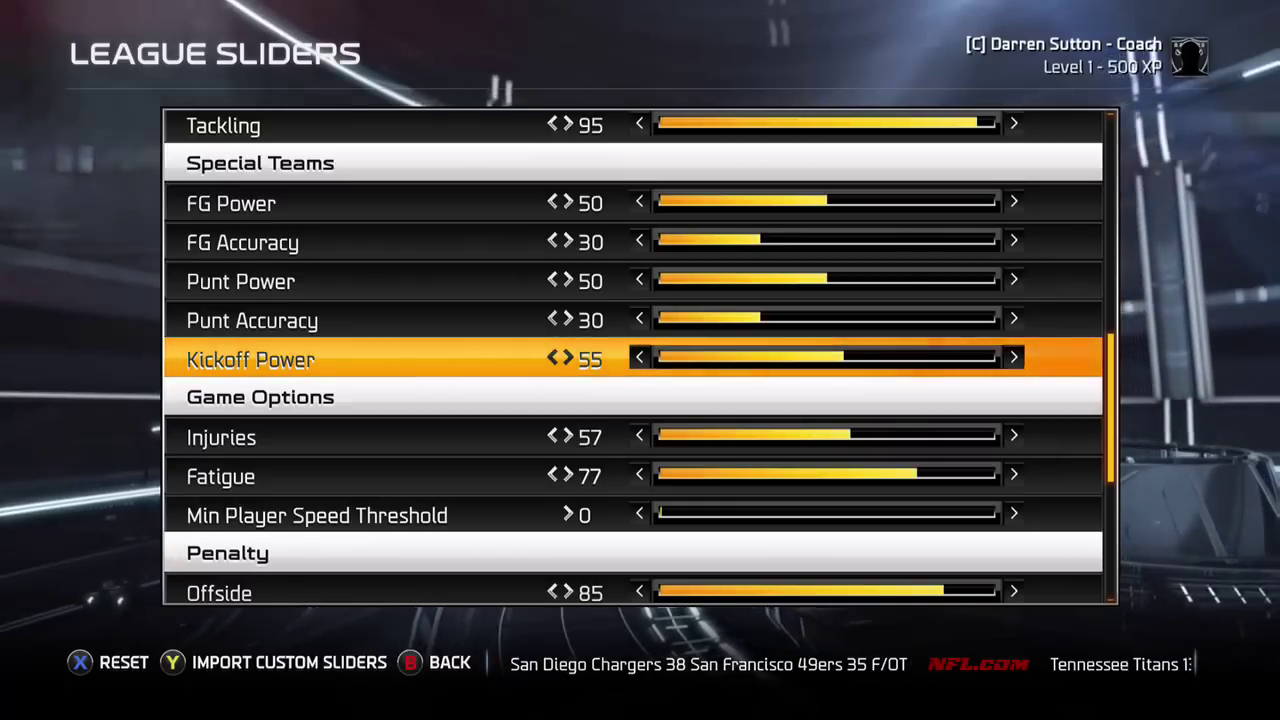
key(Down)
key(Down)
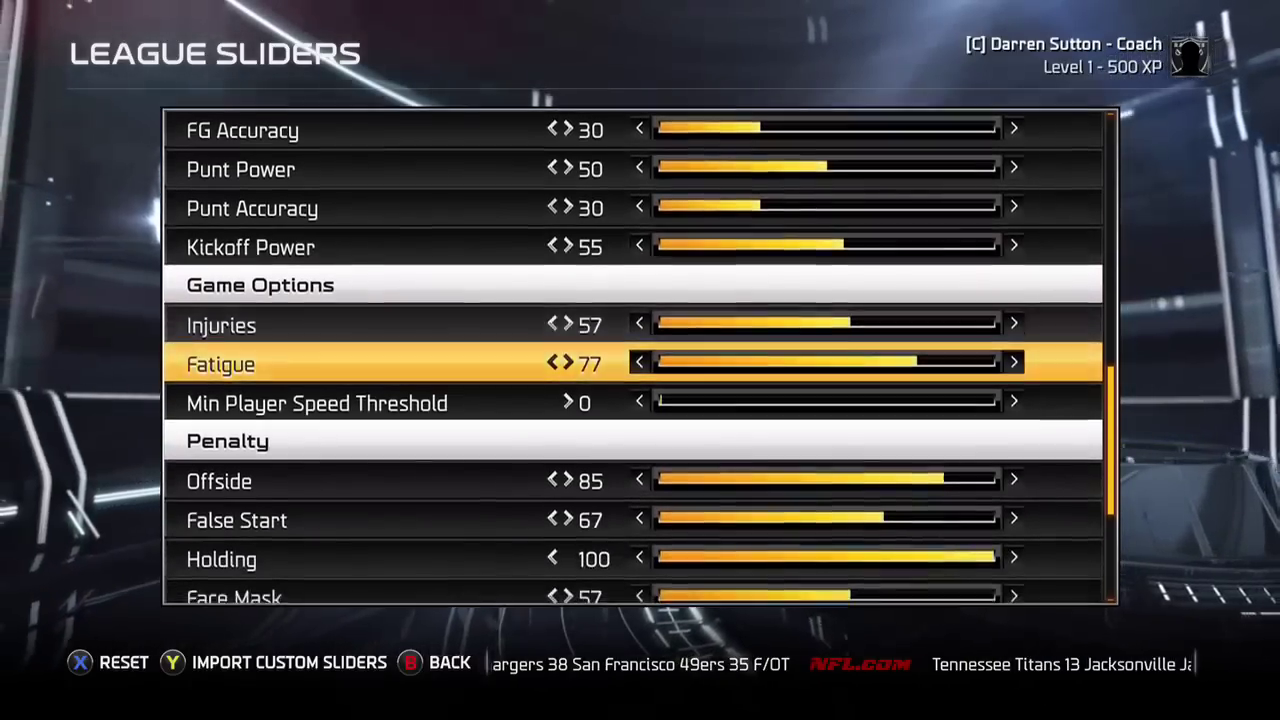
key(Up)
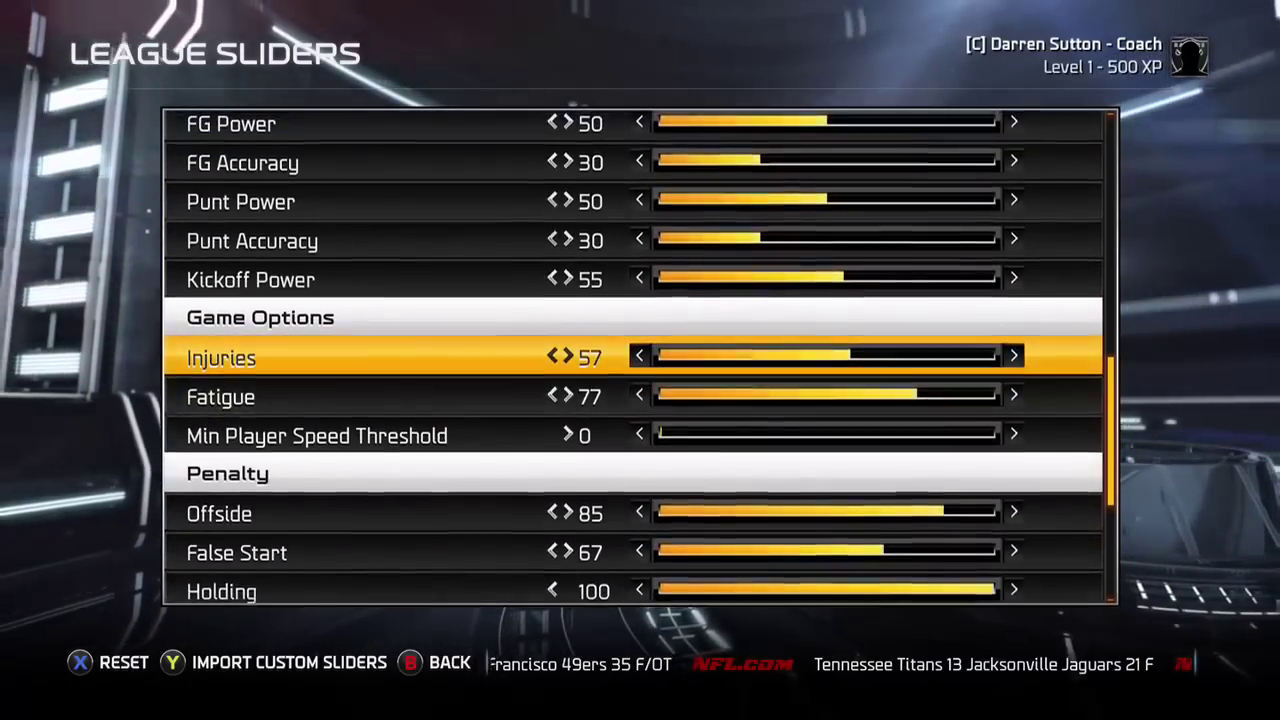